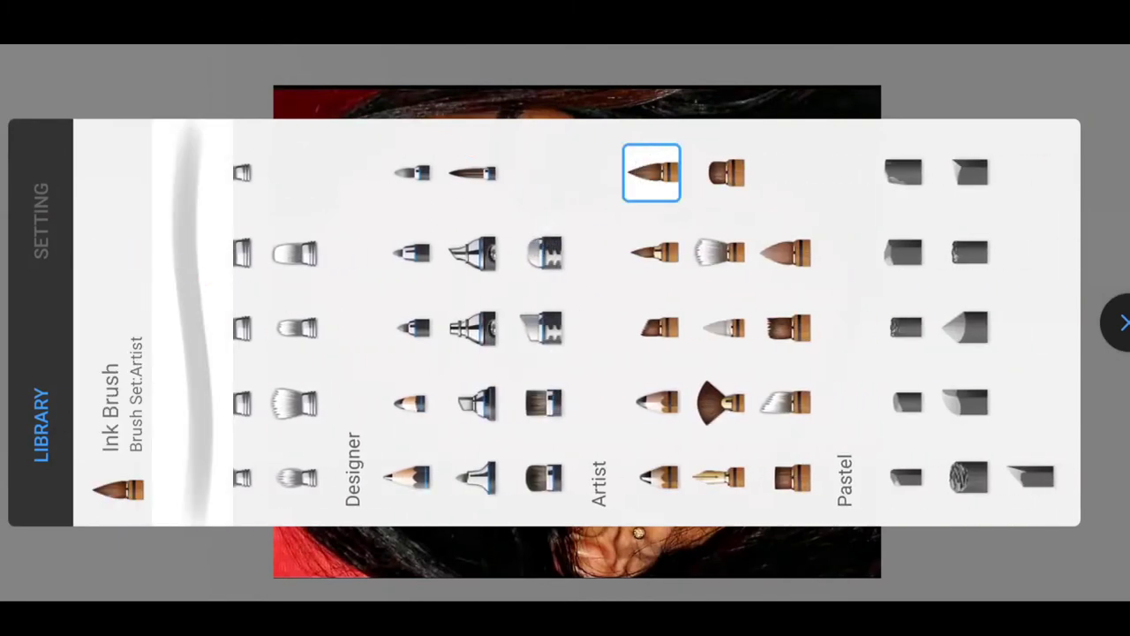
Enlarge the ink brush to about size 40, switch to white, and paint over the freckled cheek
left_click(61, 216)
left_click_drag(449, 384, 458, 349)
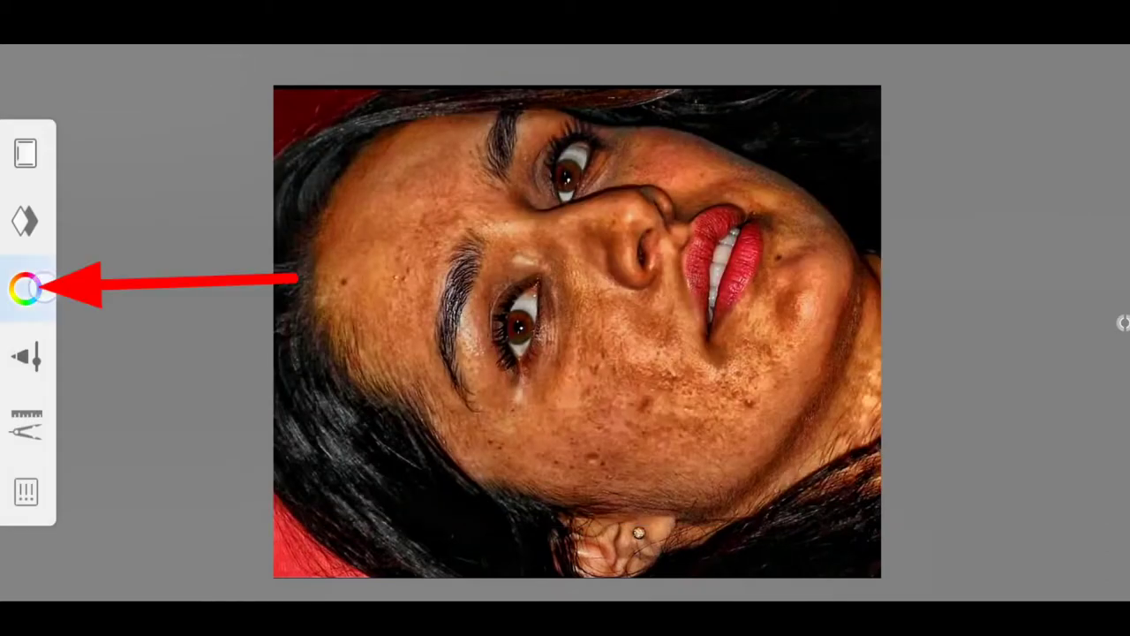
left_click(24, 287)
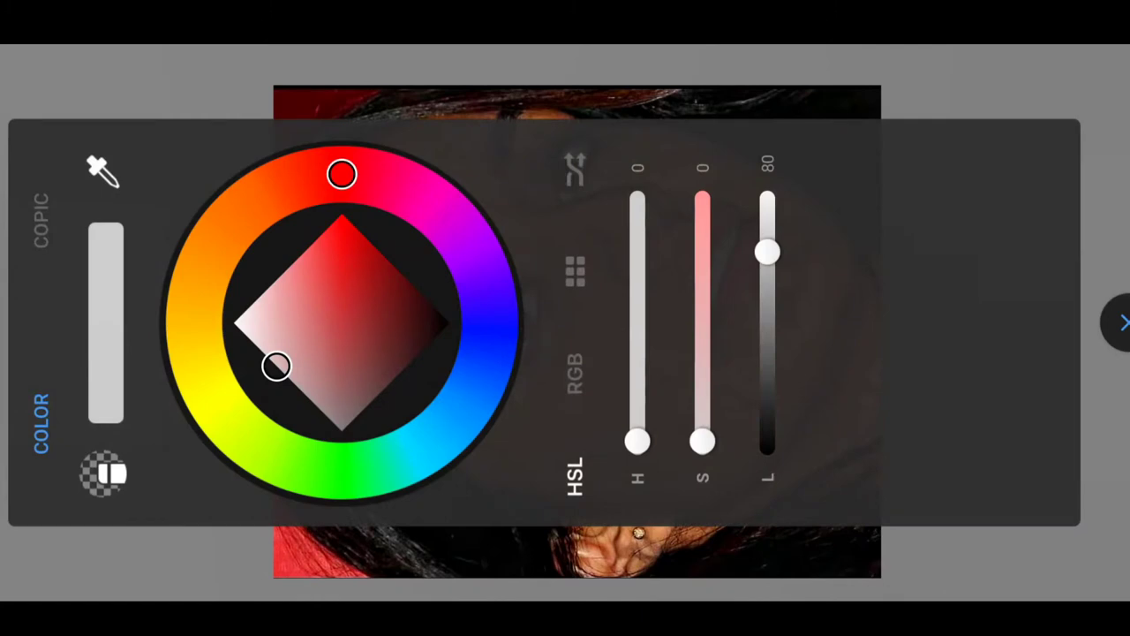
left_click_drag(276, 366, 234, 323)
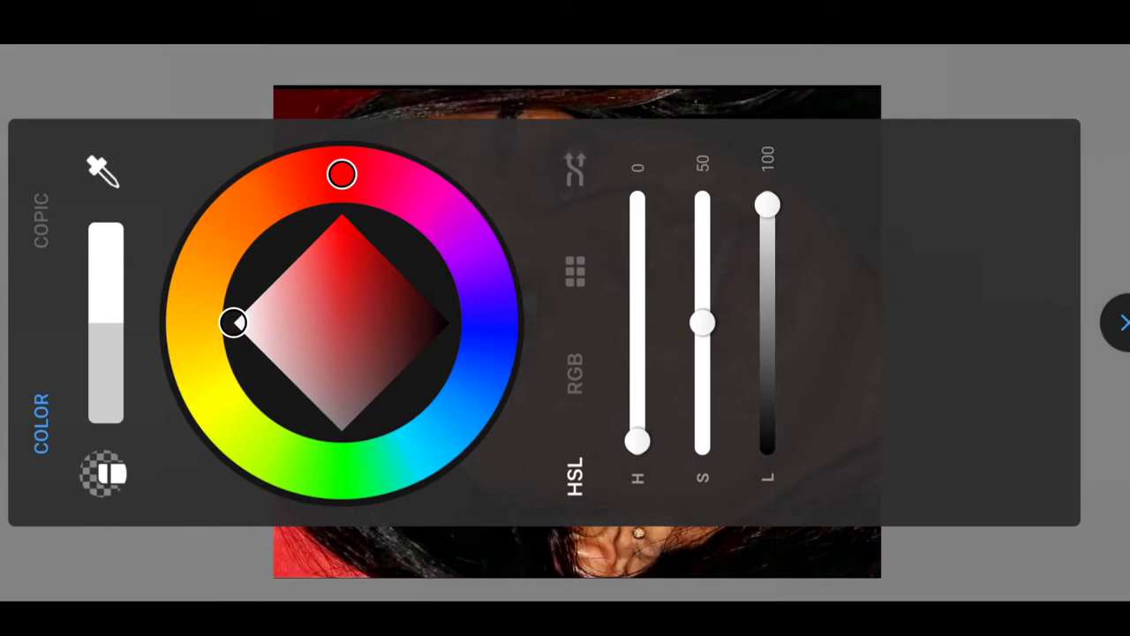
left_click(198, 98)
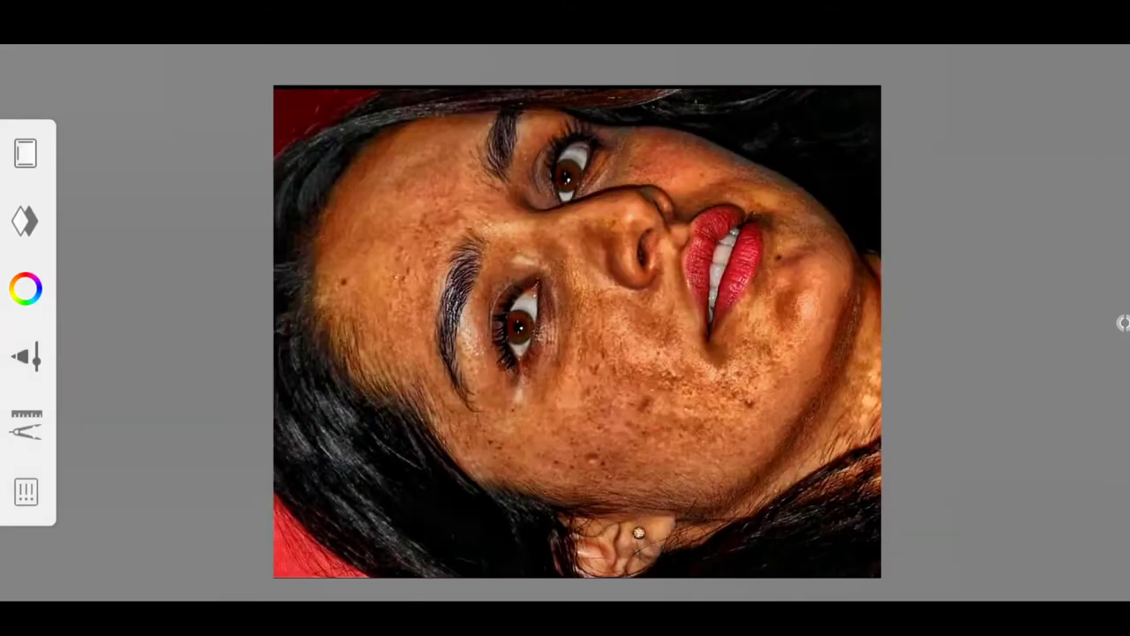
scroll(618, 309, "up", 5)
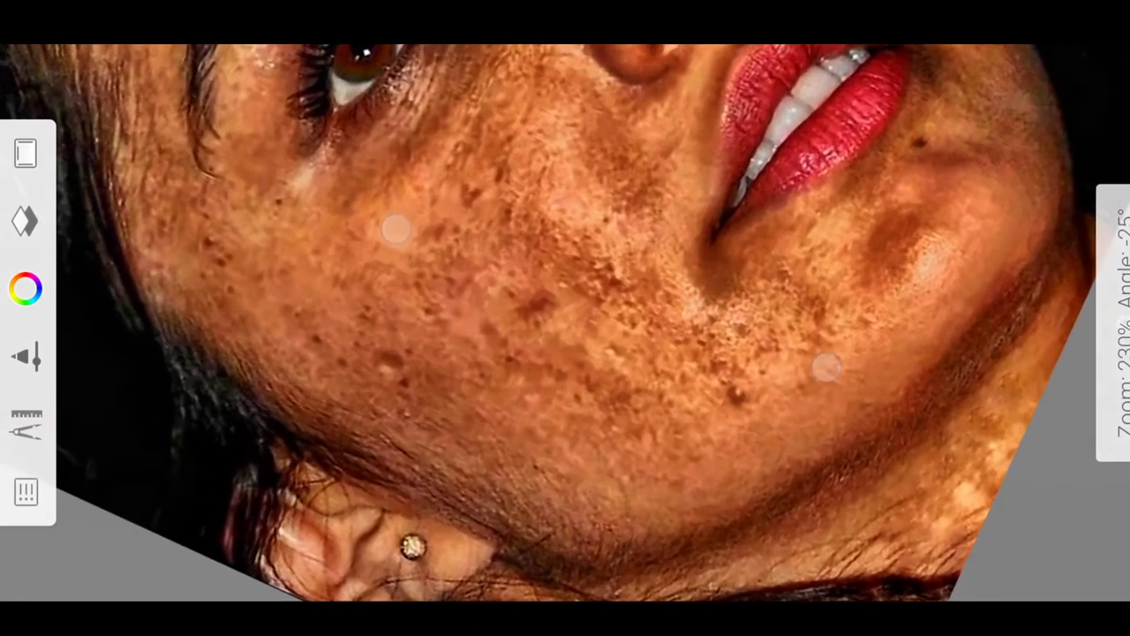
mouse_move(380, 256)
left_mouse_down()
mouse_move(546, 307)
mouse_move(391, 253)
mouse_move(397, 306)
mouse_move(457, 378)
mouse_move(583, 404)
mouse_move(530, 376)
mouse_move(509, 293)
mouse_move(510, 194)
mouse_move(629, 215)
mouse_move(562, 292)
mouse_move(518, 306)
left_mouse_up()
Set the white paint layer's blend mode to Soft Light
left_click(25, 220)
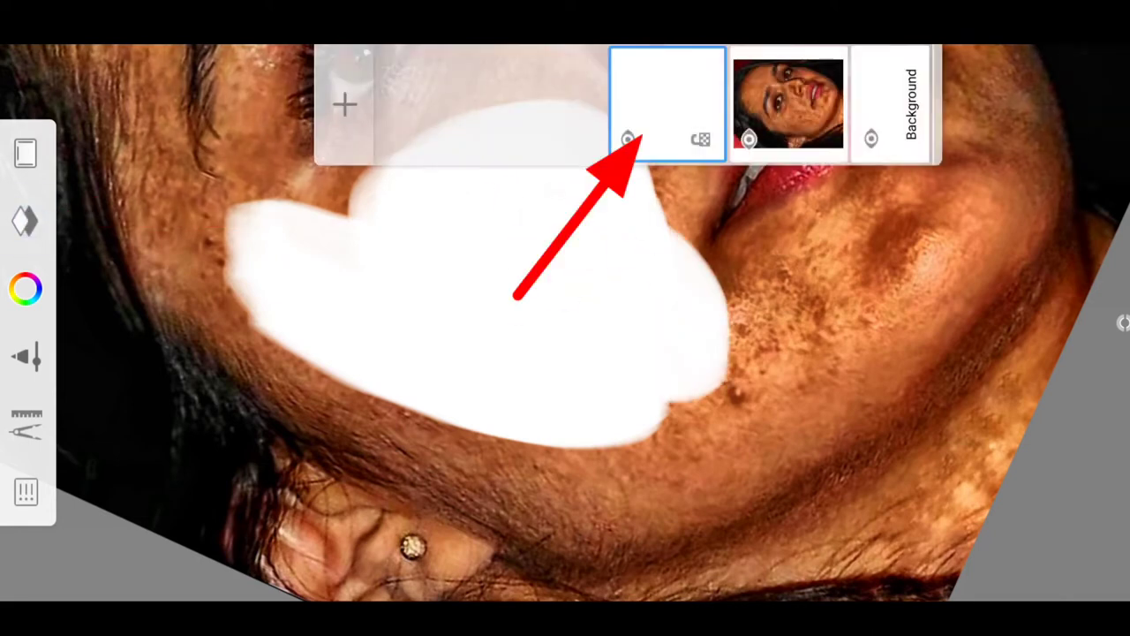
left_click(667, 102)
left_click(512, 238)
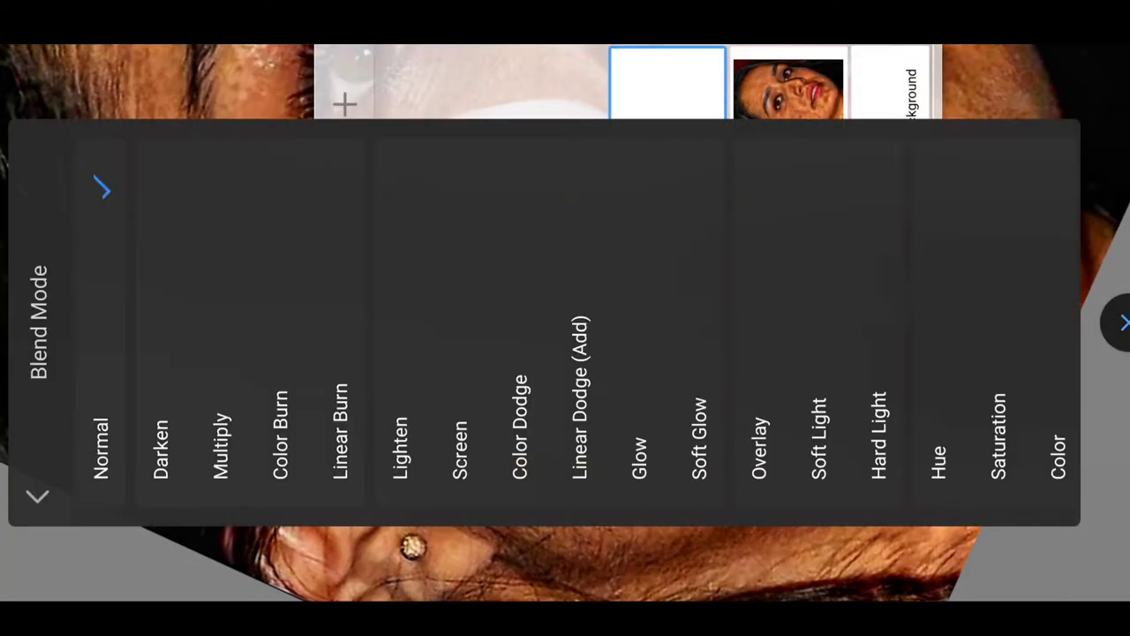
left_click(819, 354)
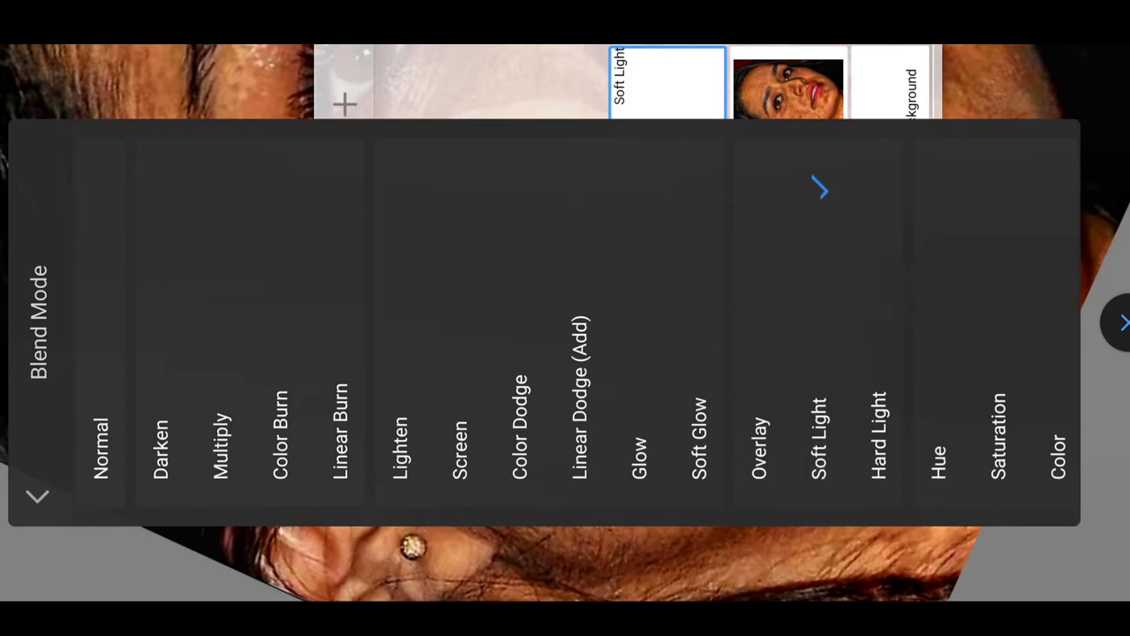
left_click(1019, 576)
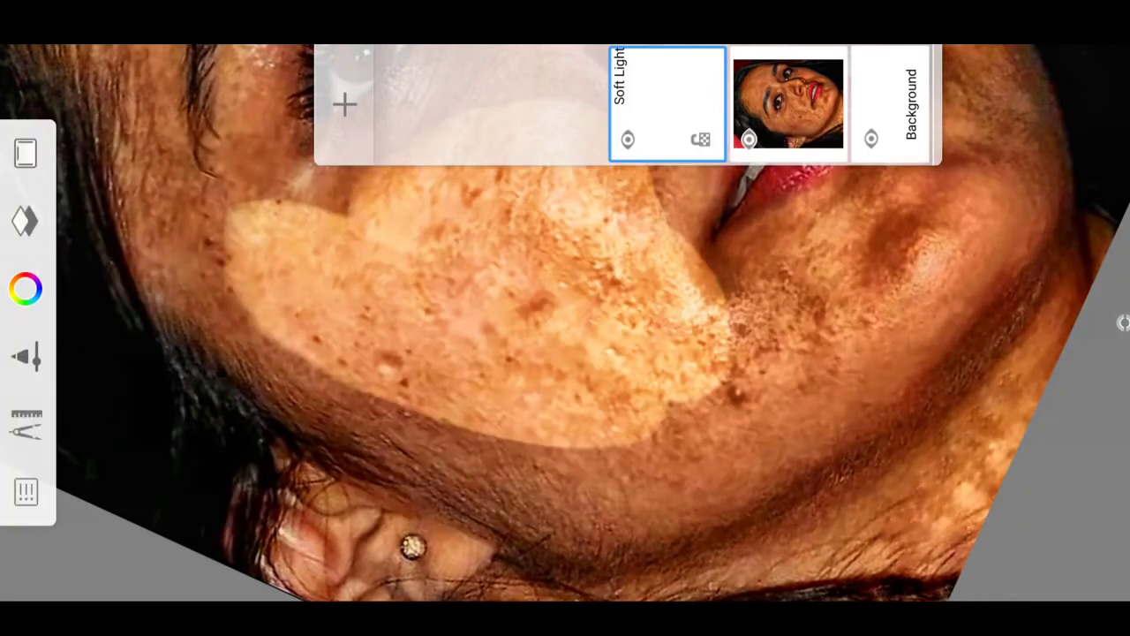
left_click(667, 89)
Zoom onto the cheek and spread the soft white lightening further down it
left_click(670, 66)
left_click(573, 340)
left_click_drag(713, 334, 624, 327)
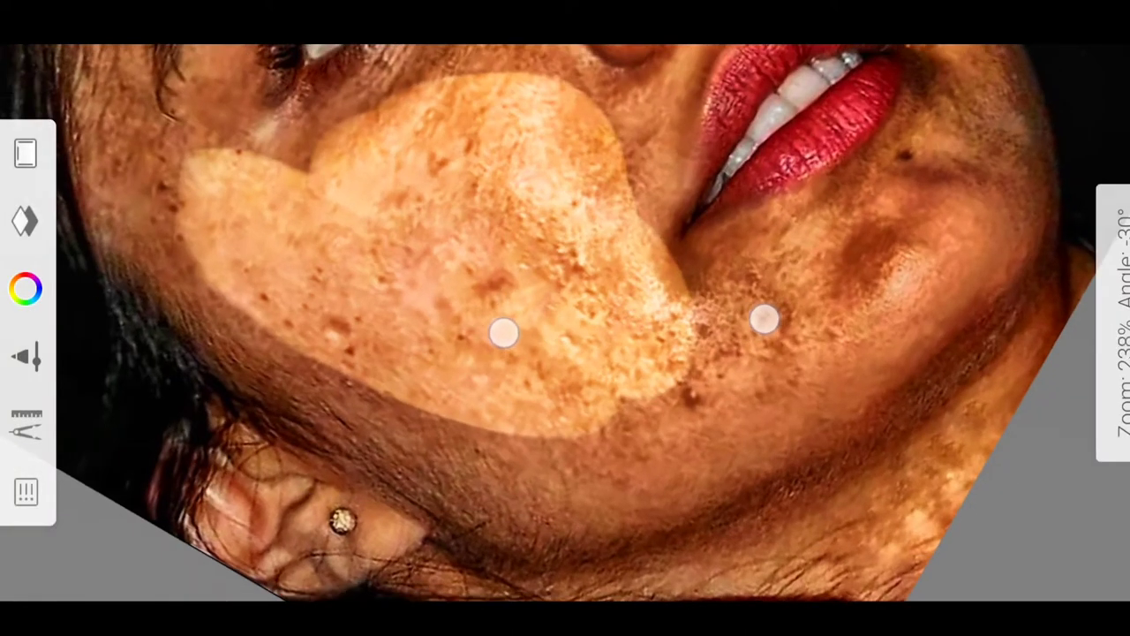
mouse_move(606, 375)
left_mouse_down()
mouse_move(295, 338)
mouse_move(350, 406)
mouse_move(441, 464)
mouse_move(521, 476)
mouse_move(538, 471)
mouse_move(486, 469)
mouse_move(851, 398)
mouse_move(631, 454)
mouse_move(487, 285)
mouse_move(756, 351)
mouse_move(802, 222)
mouse_move(522, 255)
mouse_move(890, 344)
mouse_move(689, 312)
mouse_move(585, 327)
mouse_move(542, 348)
mouse_move(600, 171)
mouse_move(673, 378)
mouse_move(578, 298)
mouse_move(706, 285)
mouse_move(731, 351)
mouse_move(556, 280)
left_mouse_up()
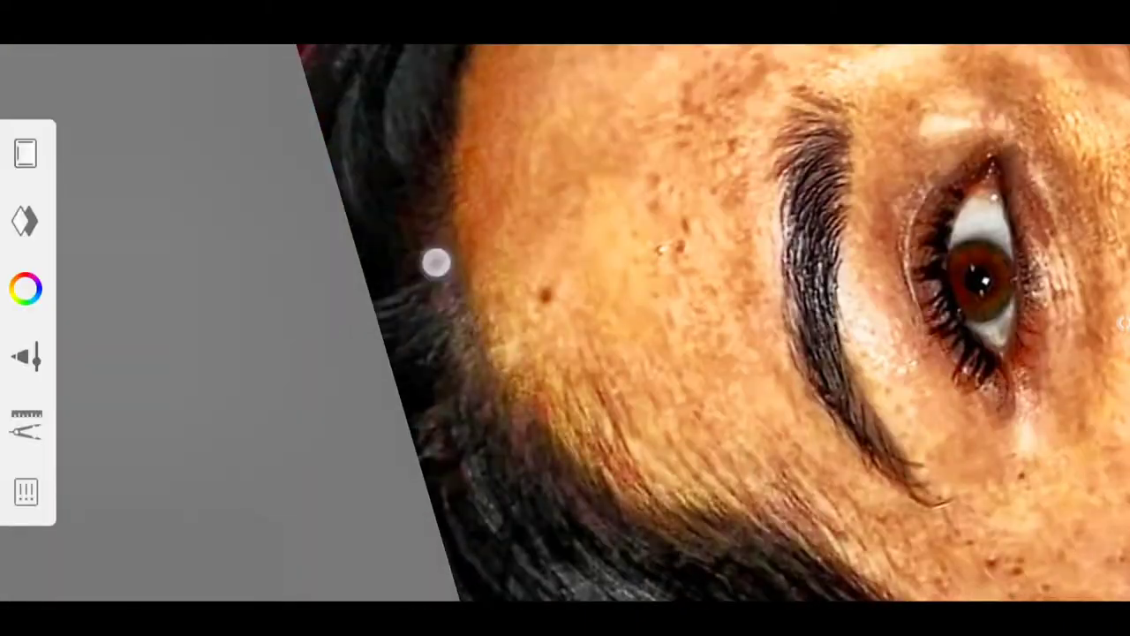
mouse_move(433, 259)
left_mouse_down()
mouse_move(671, 423)
mouse_move(563, 200)
mouse_move(379, 169)
left_mouse_up()
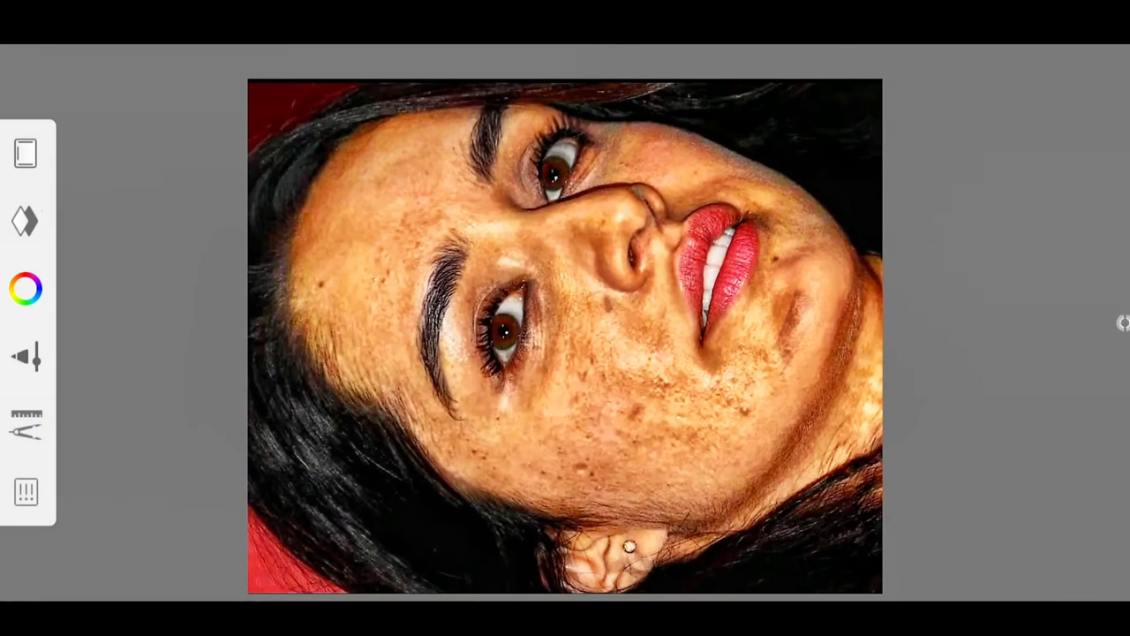
Make the photo layer the active editing layer
left_click(25, 221)
left_click(796, 93)
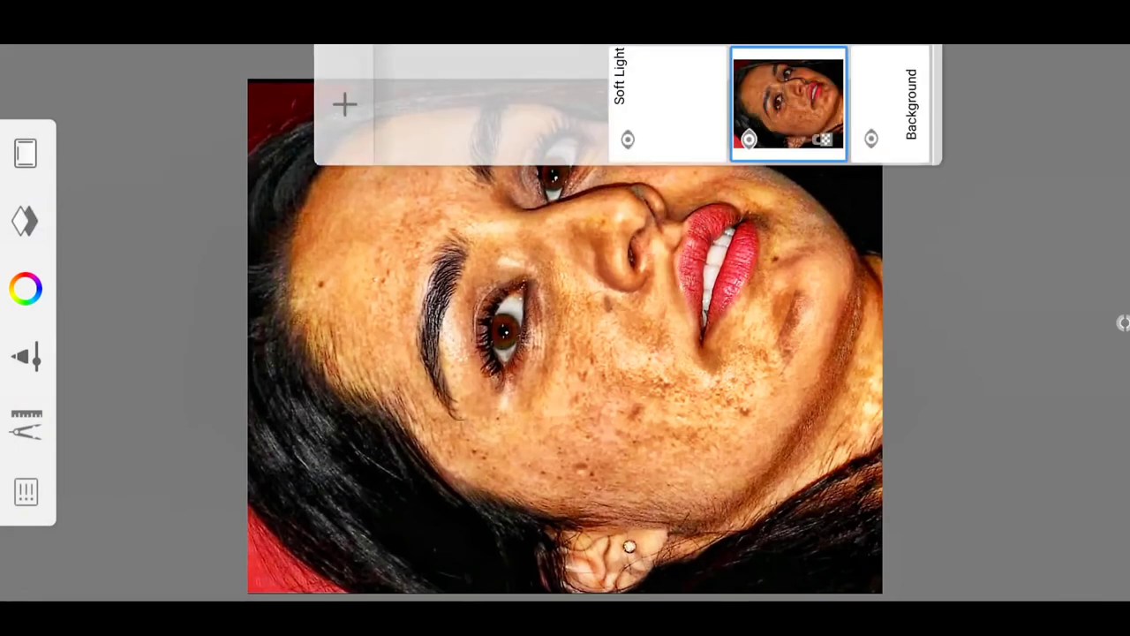
left_click(959, 254)
Choose the Soft Eraser 1 smudge brush from the Brush Library and set its size to 37
left_click(24, 356)
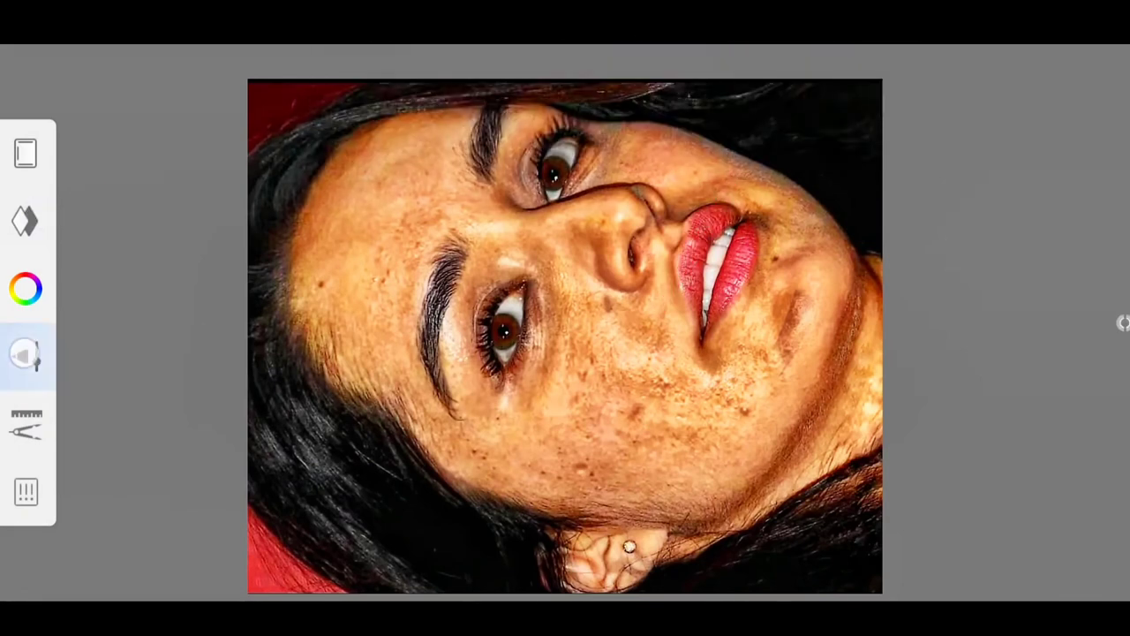
left_click(40, 424)
scroll(656, 322, "right", 3)
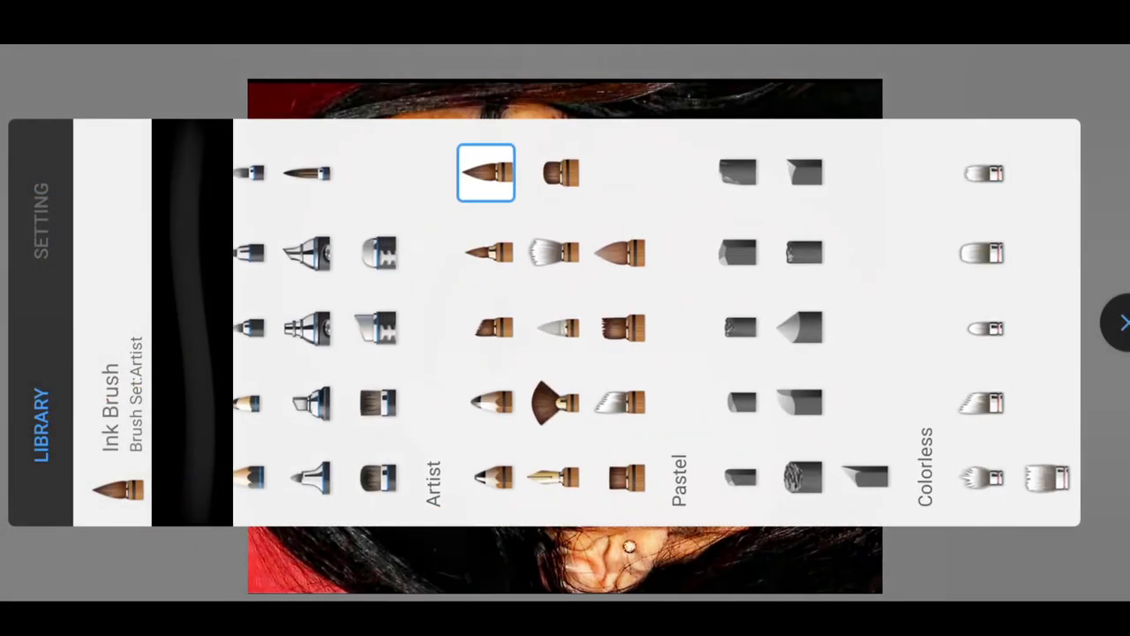
scroll(657, 325, "left", 5)
scroll(656, 325, "left", 5)
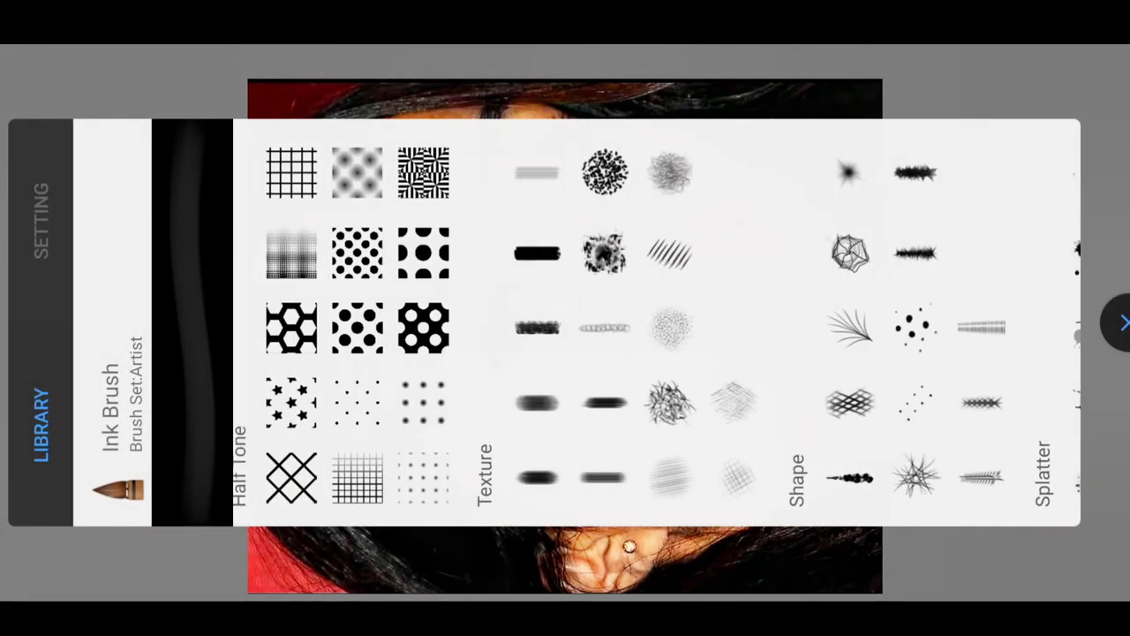
scroll(412, 253, "left", 5)
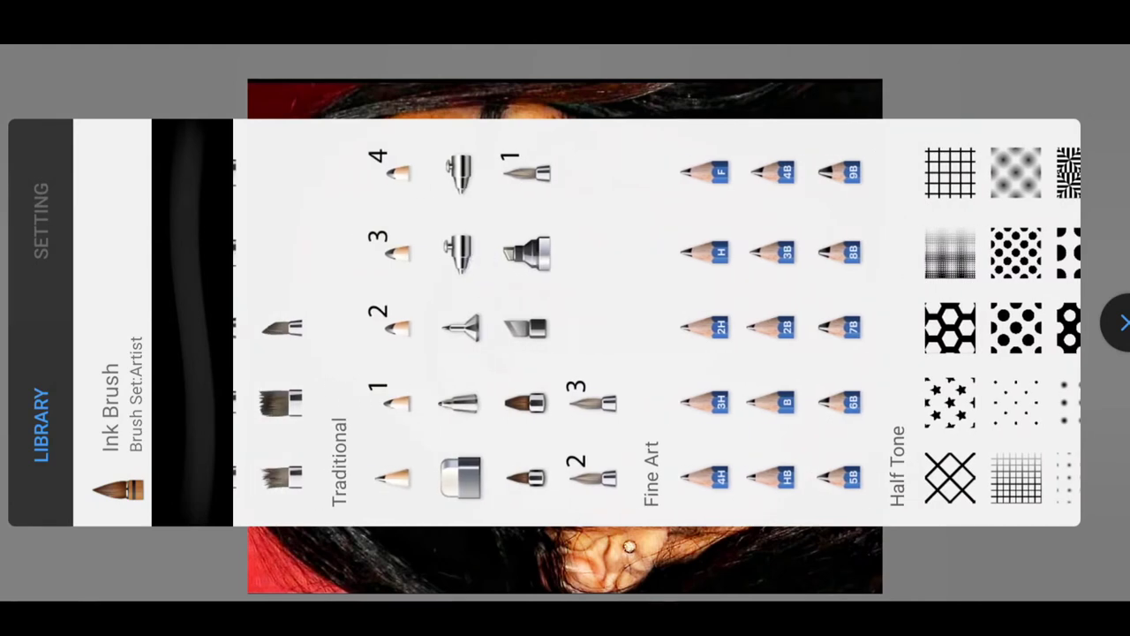
left_click(460, 478)
left_click(41, 221)
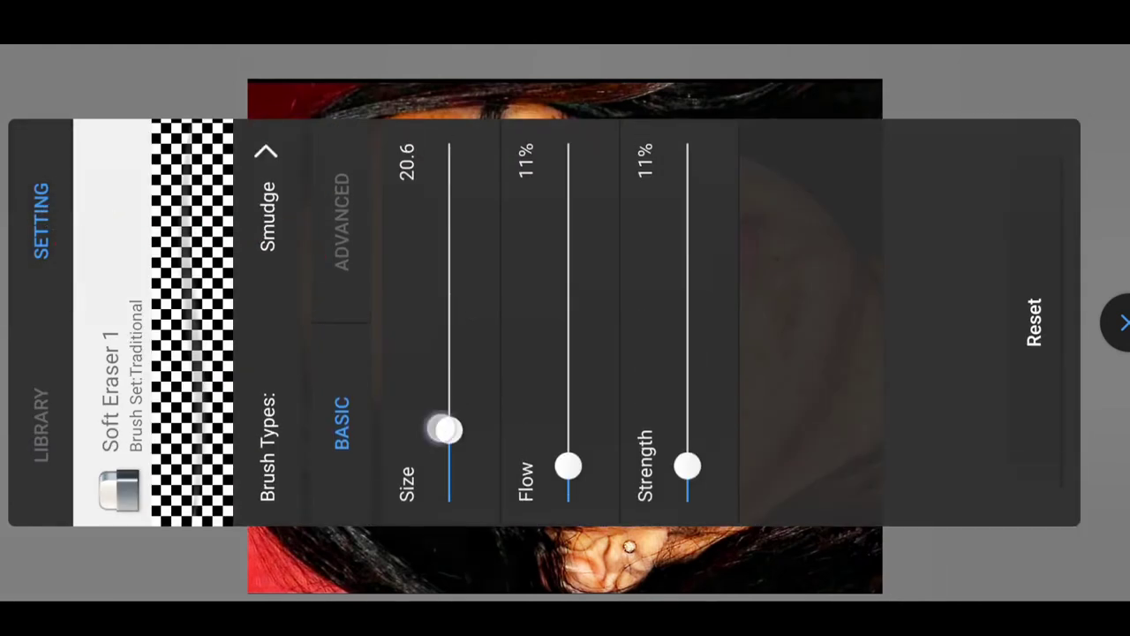
left_click_drag(443, 429, 455, 386)
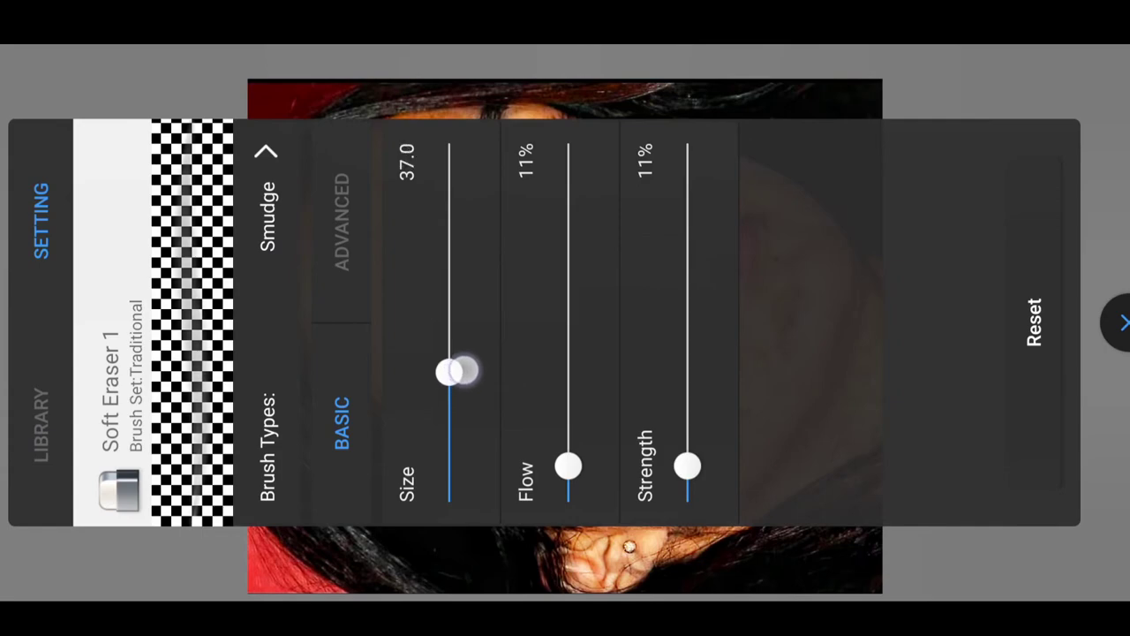
left_click(971, 565)
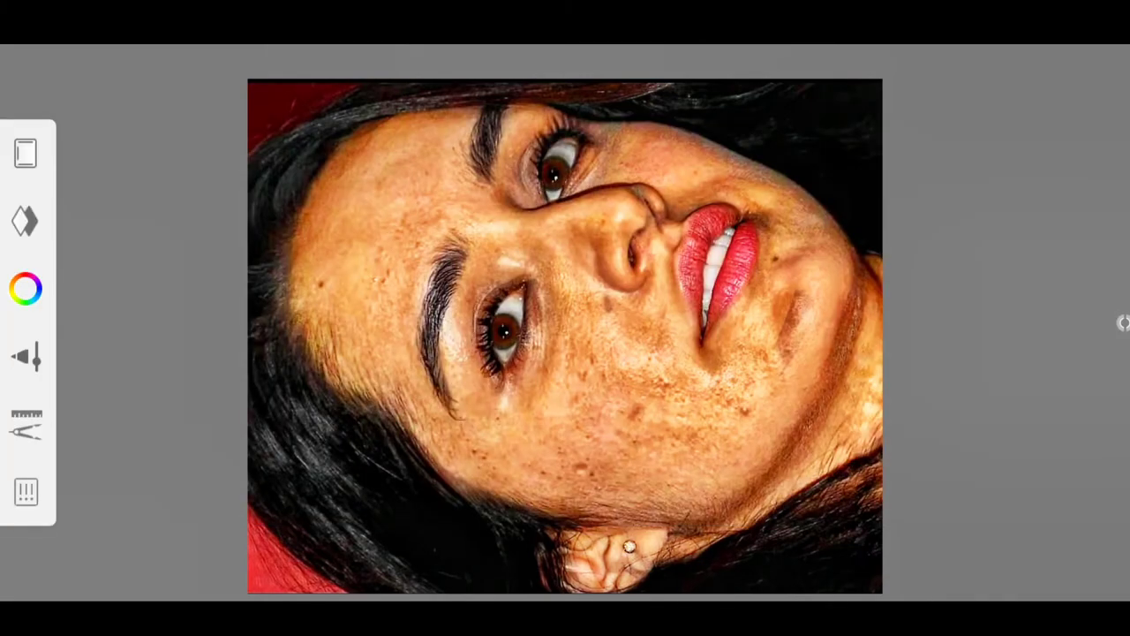
Smudge the cheek freckles into smooth, even skin with the Soft Eraser 1 brush
scroll(711, 380, "up", 3)
scroll(712, 379, "up", 3)
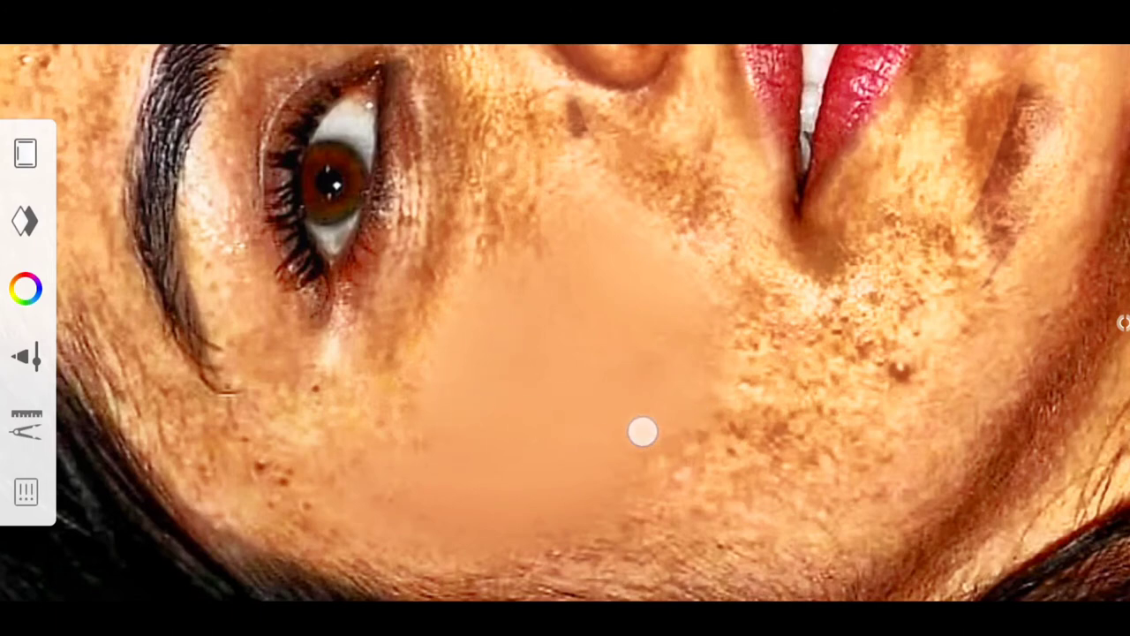
mouse_move(707, 446)
left_mouse_down()
mouse_move(624, 492)
mouse_move(697, 403)
left_mouse_up()
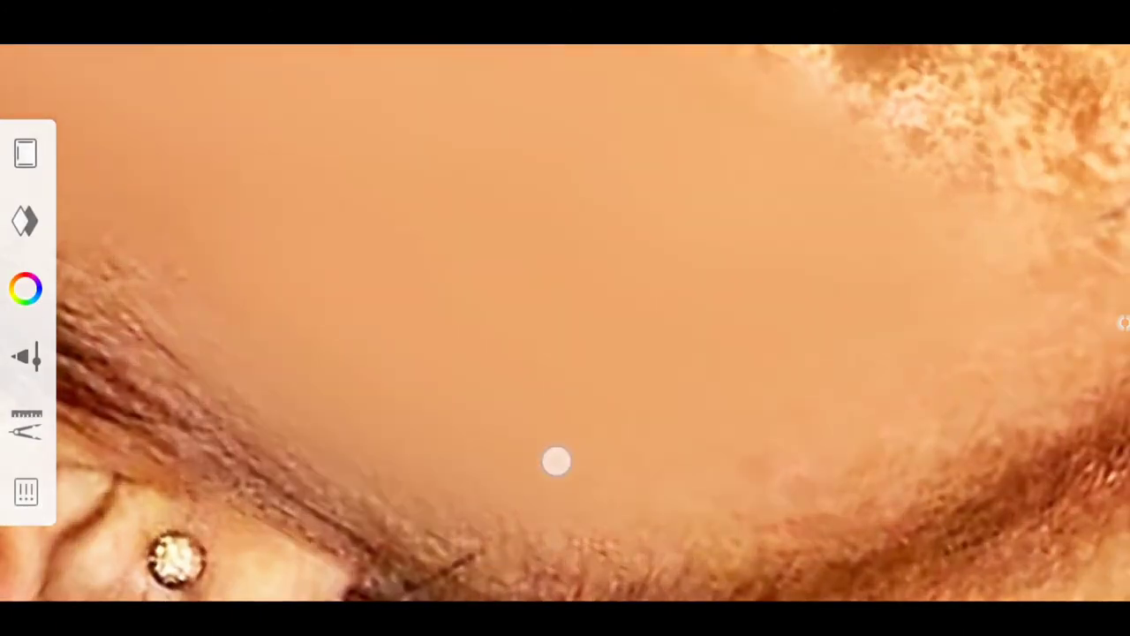
scroll(555, 461, "down", 5)
scroll(383, 167, "up", 3)
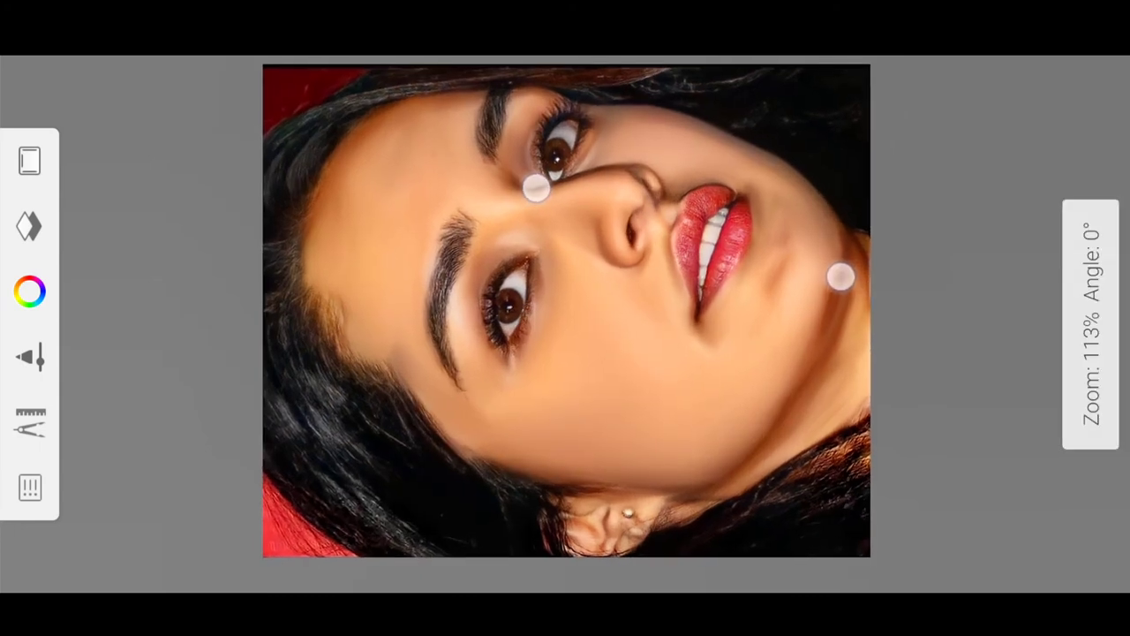
Go to the Gallery from the main menu and save the current sketch
left_click(30, 487)
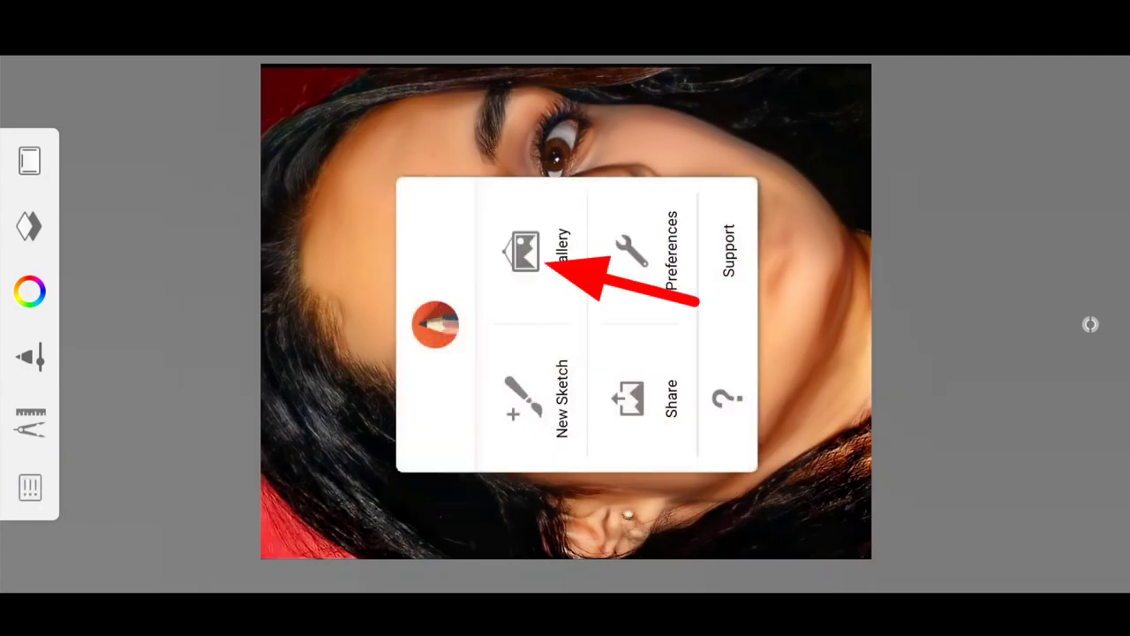
left_click(529, 398)
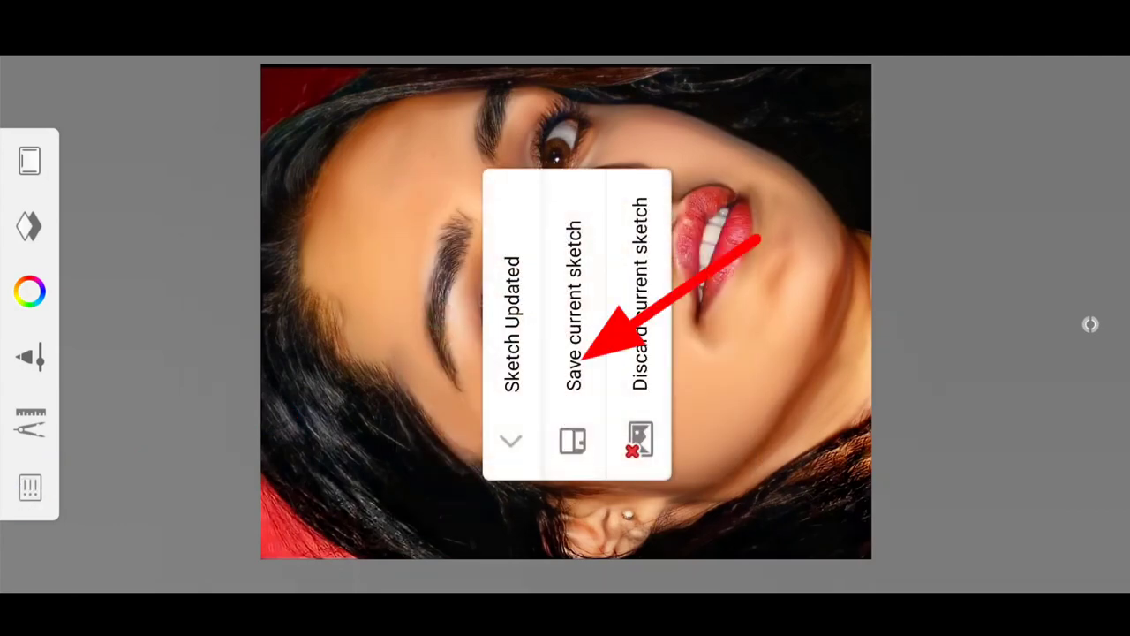
left_click(572, 353)
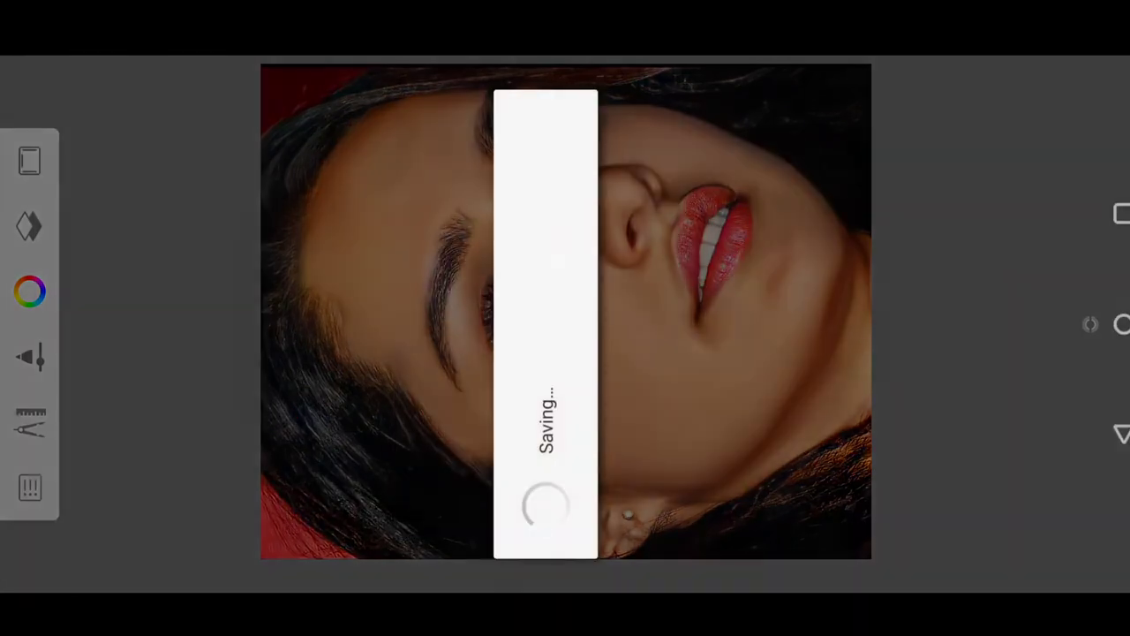